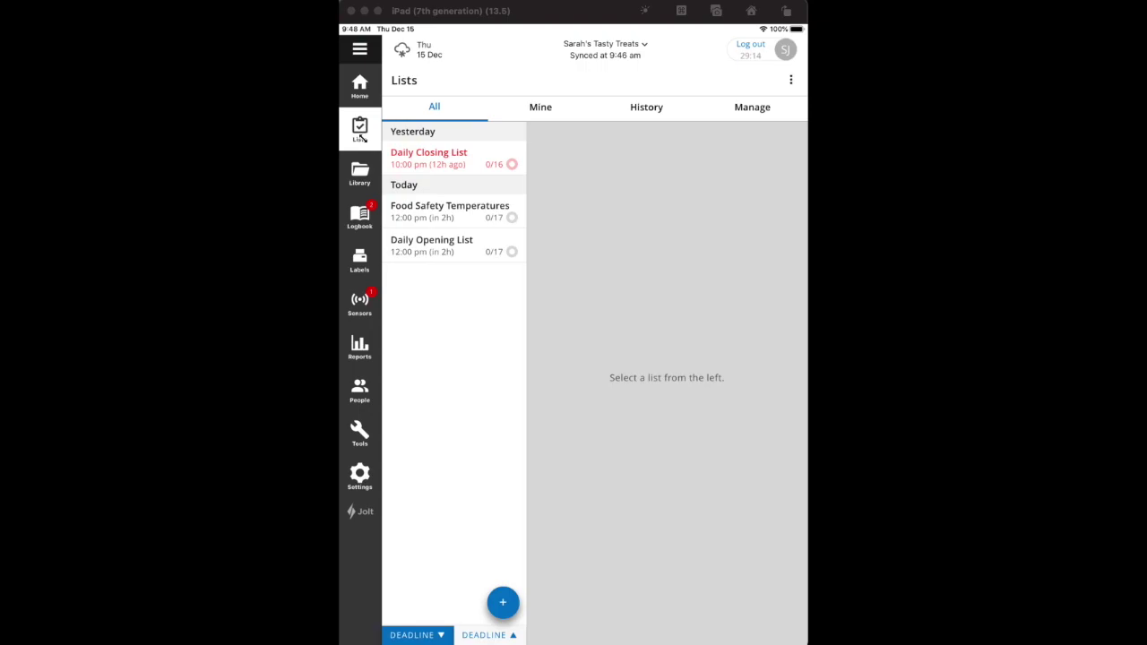
Open the template catalogue and choose the Carwash Damage Incident Report template
{"action": "left_click", "coordinate": [426, 302]}
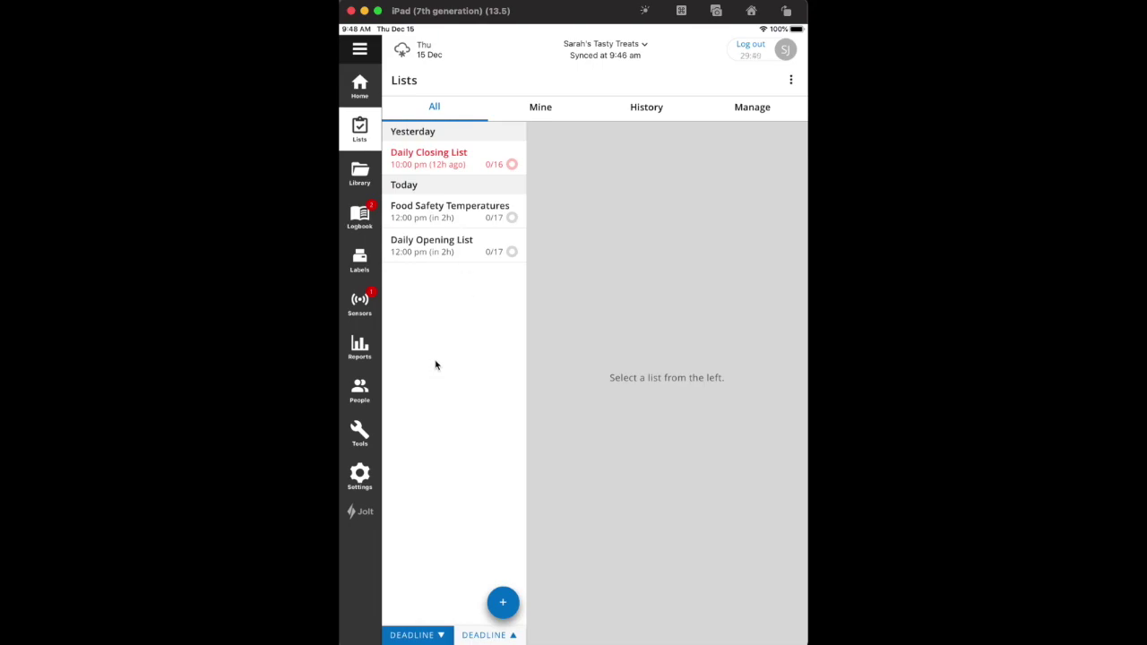
{"action": "left_click", "coordinate": [502, 613]}
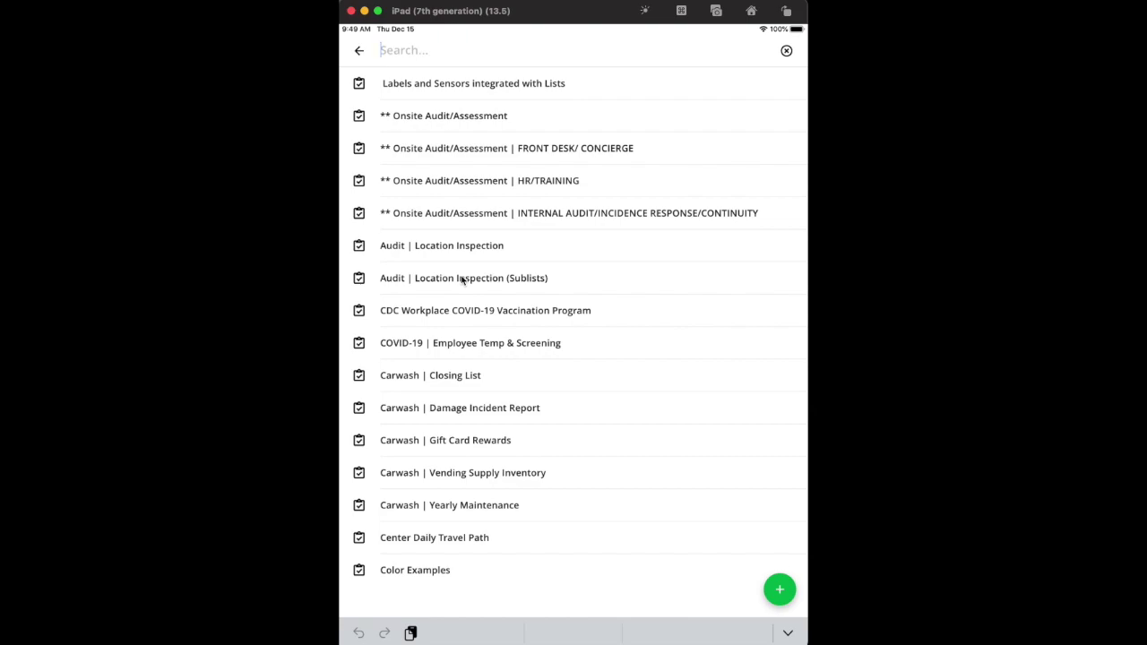
{"action": "left_click", "coordinate": [458, 411]}
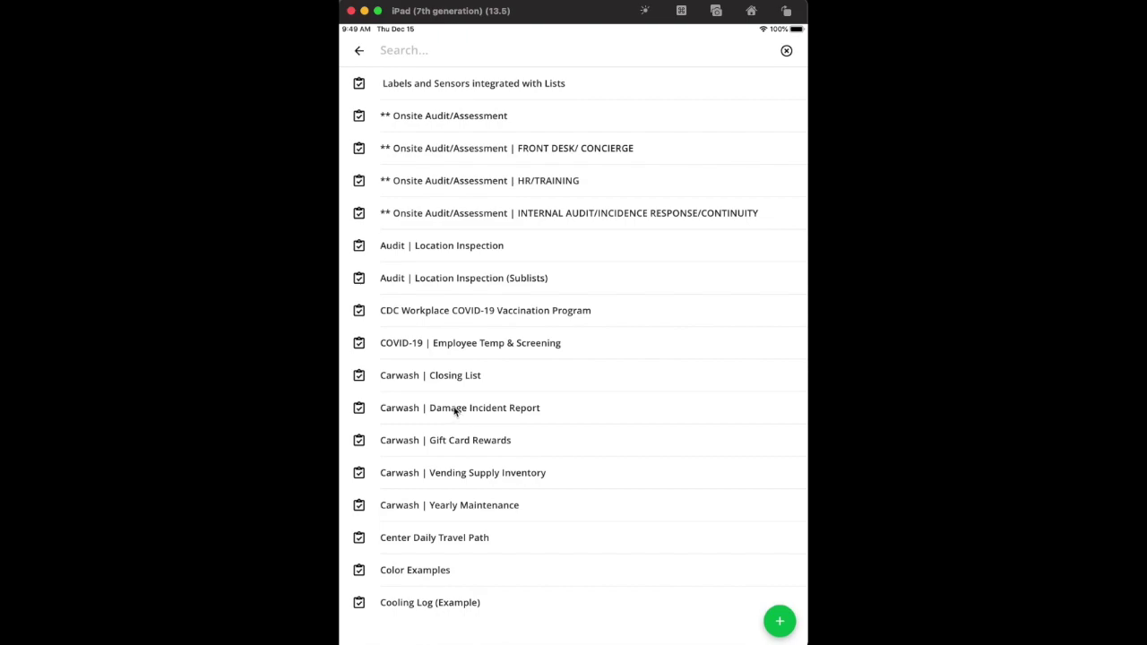
{"action": "left_click", "coordinate": [458, 409]}
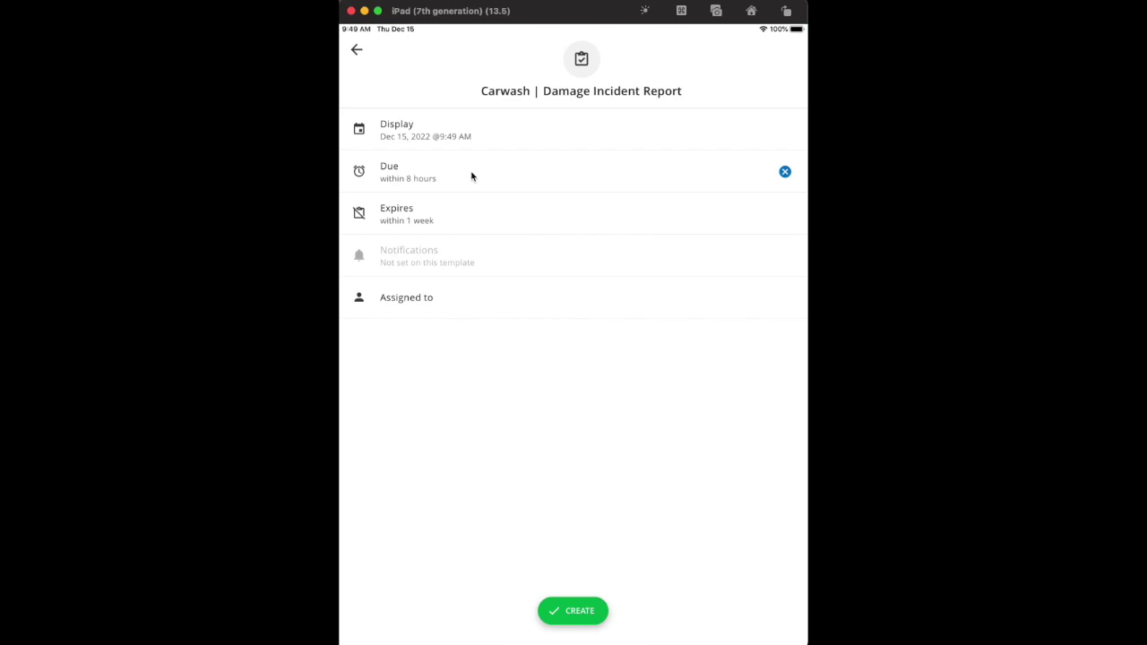
Set both Due and Expires on the report to Specific Time, Dec 15, 2022 10:19 AM
{"action": "left_click", "coordinate": [471, 177]}
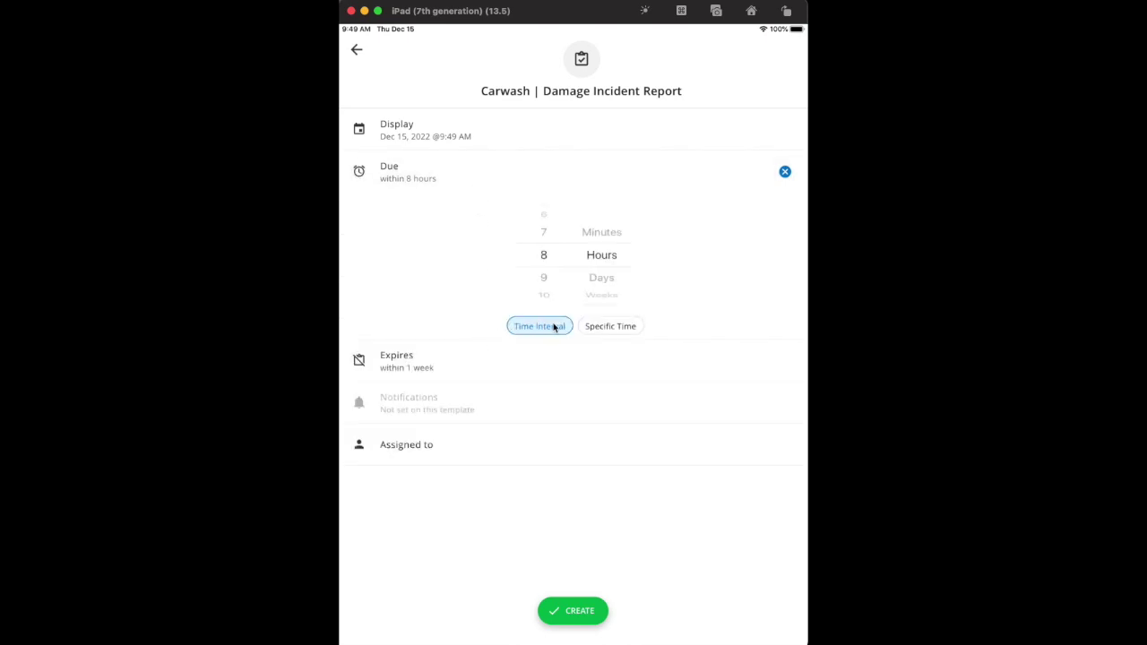
{"action": "left_click", "coordinate": [600, 332]}
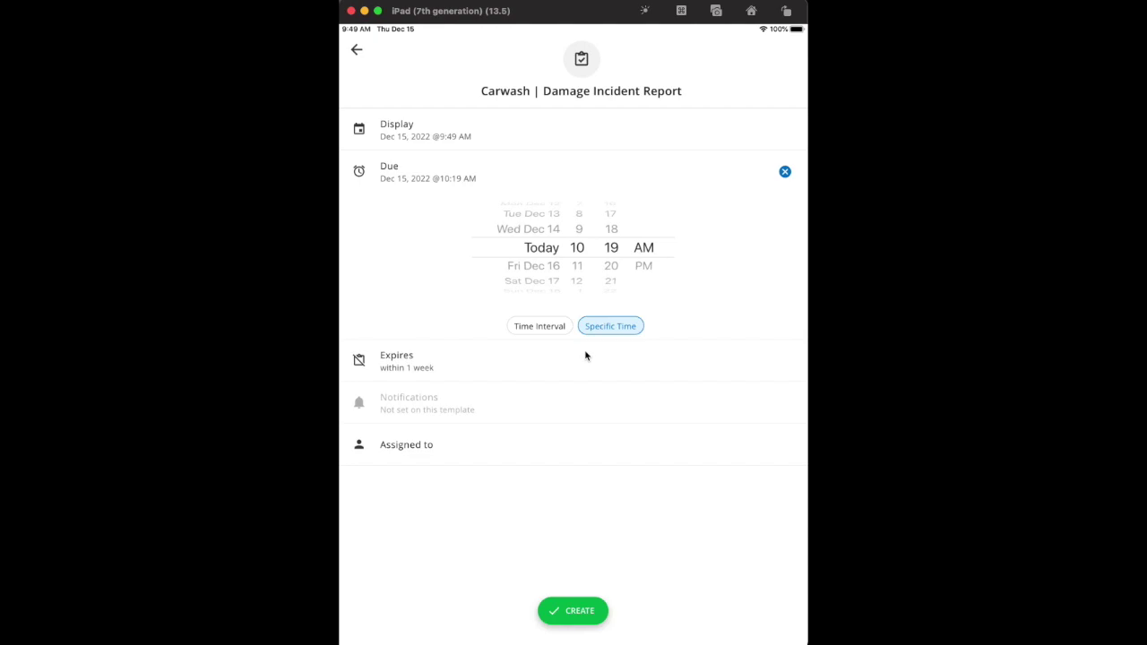
{"action": "left_click", "coordinate": [501, 357]}
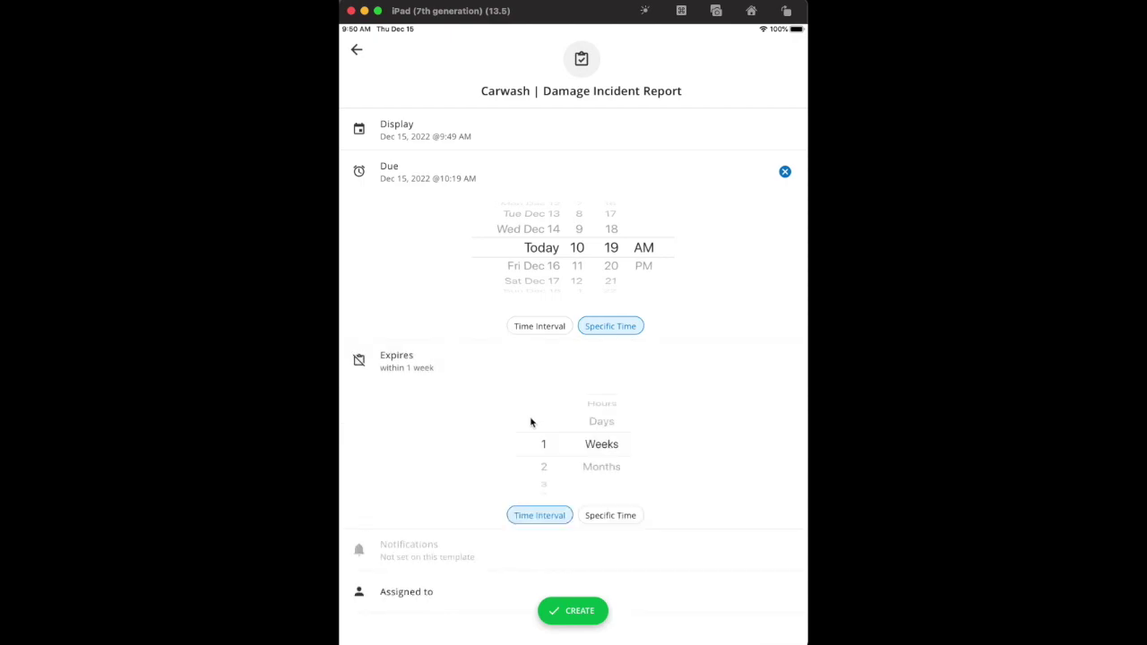
{"action": "left_click", "coordinate": [605, 515]}
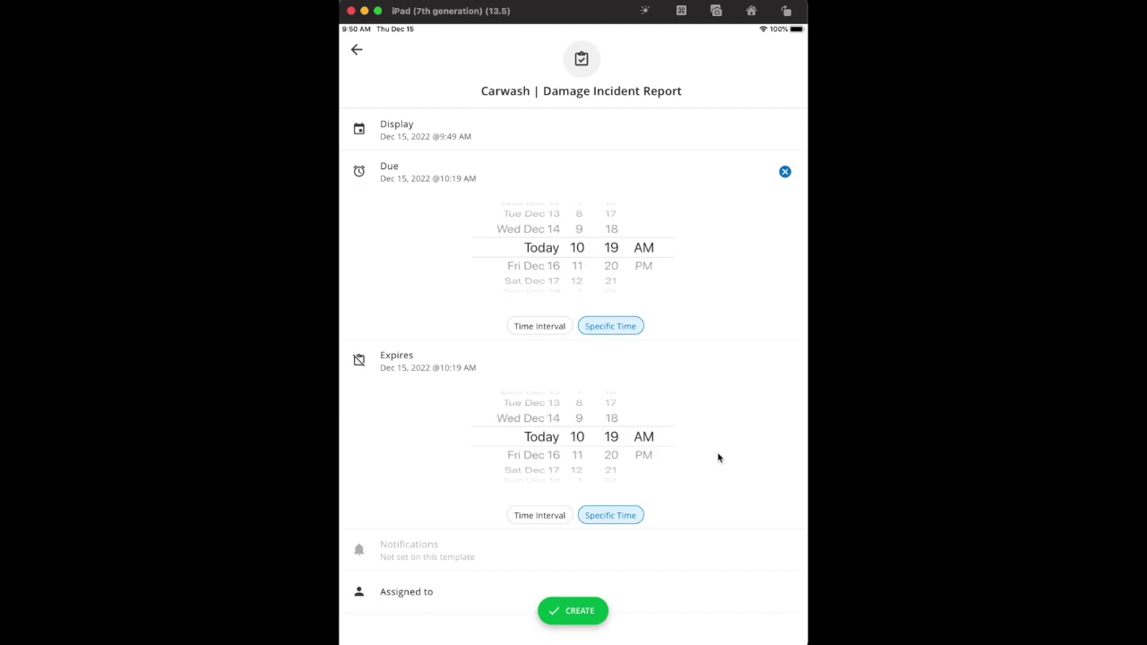
Clear the due time to Never, assign a staff member, then remove that assignee again
{"action": "left_click", "coordinate": [785, 173]}
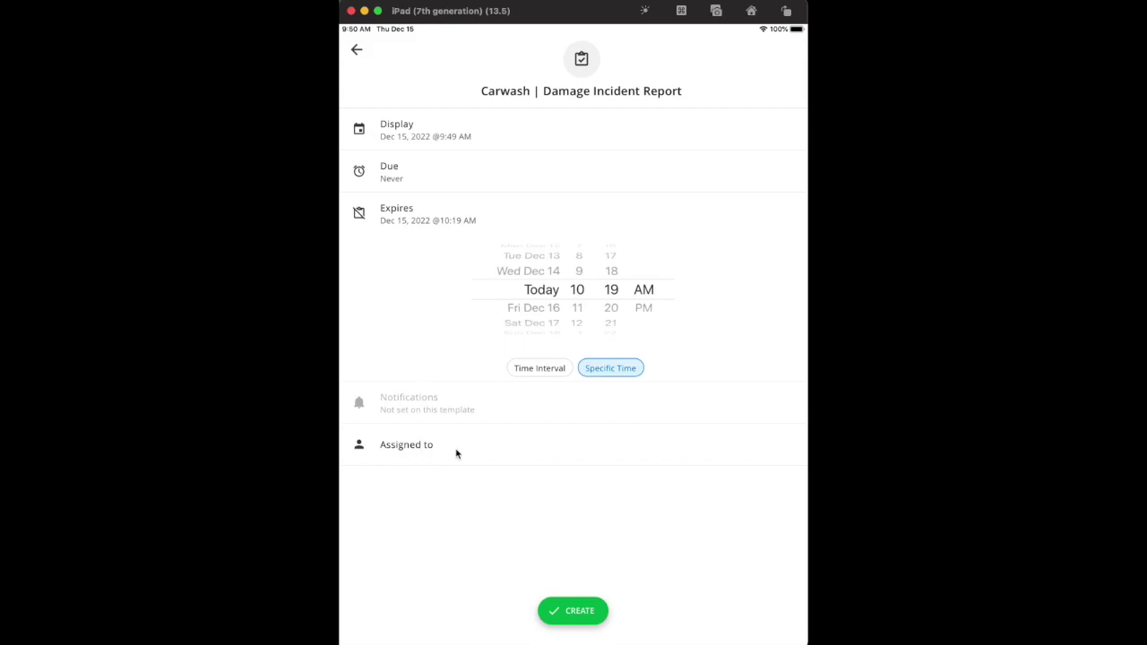
{"action": "left_click", "coordinate": [456, 454]}
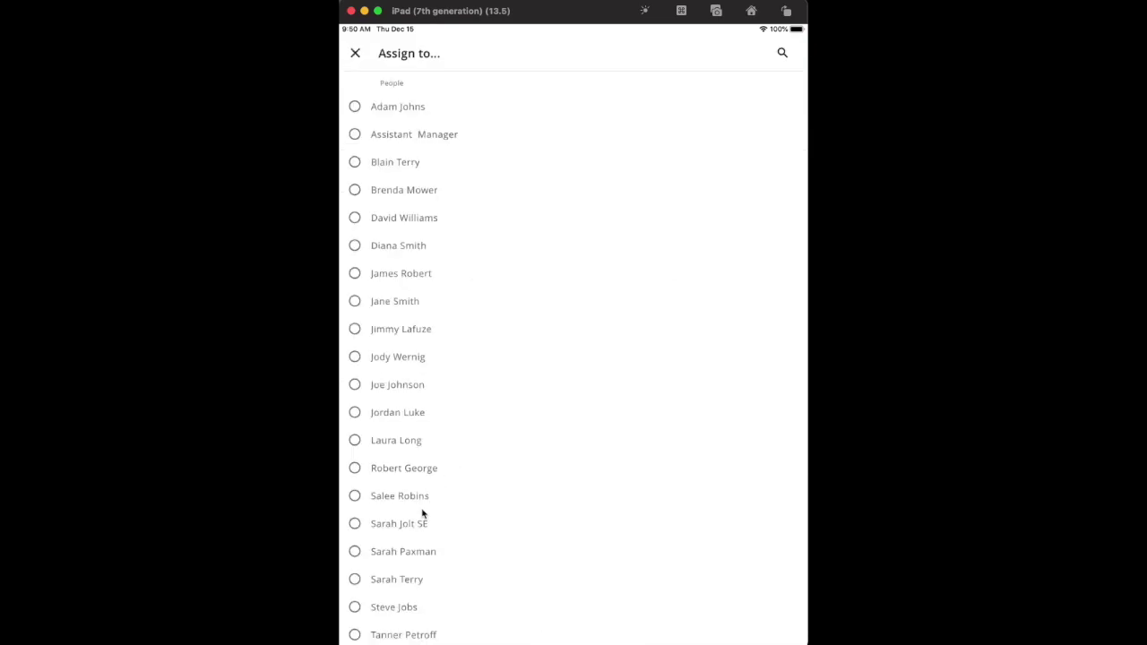
{"action": "left_click", "coordinate": [377, 467]}
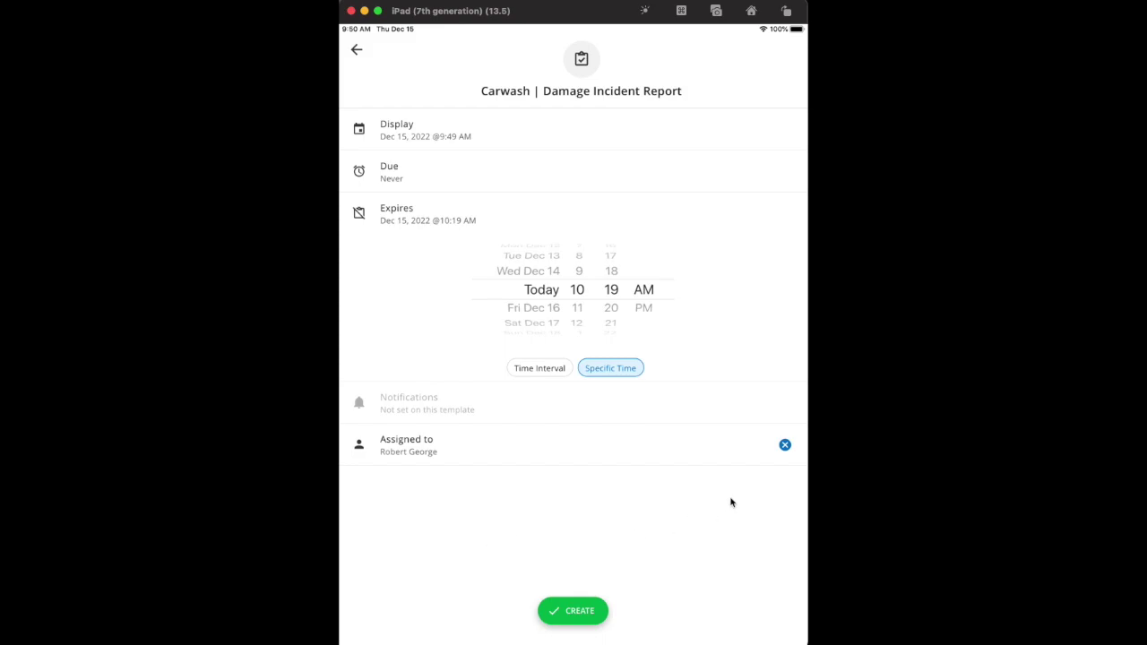
{"action": "left_click", "coordinate": [786, 446]}
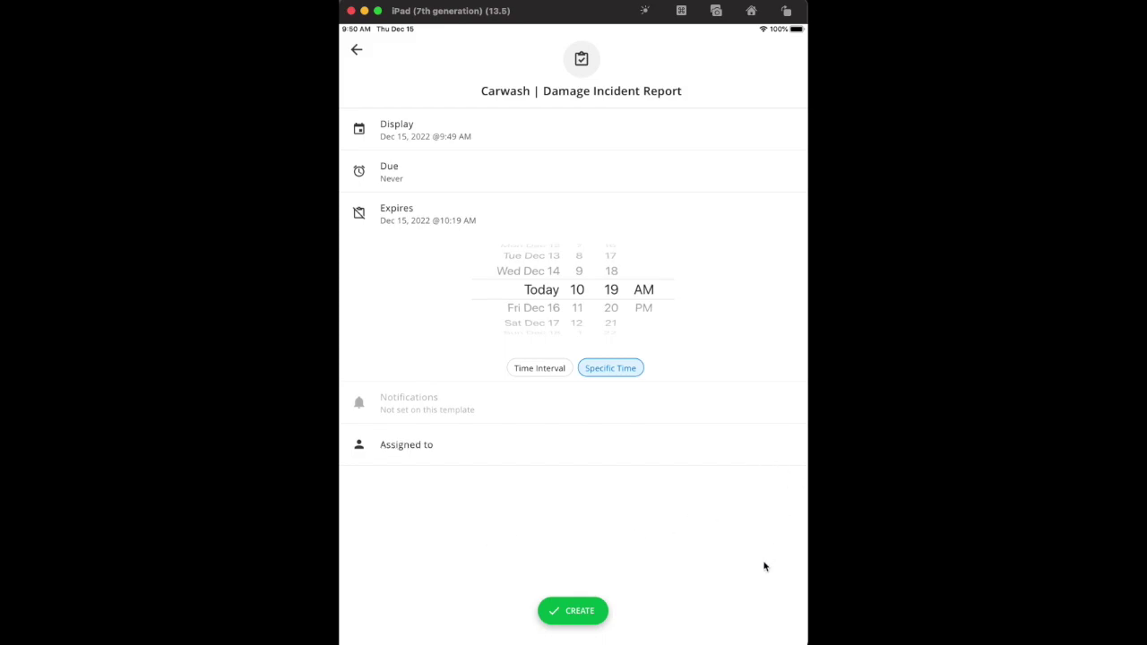
Create the no-deadline Damage Incident Report and bring up the template catalogue again
{"action": "left_click", "coordinate": [584, 613]}
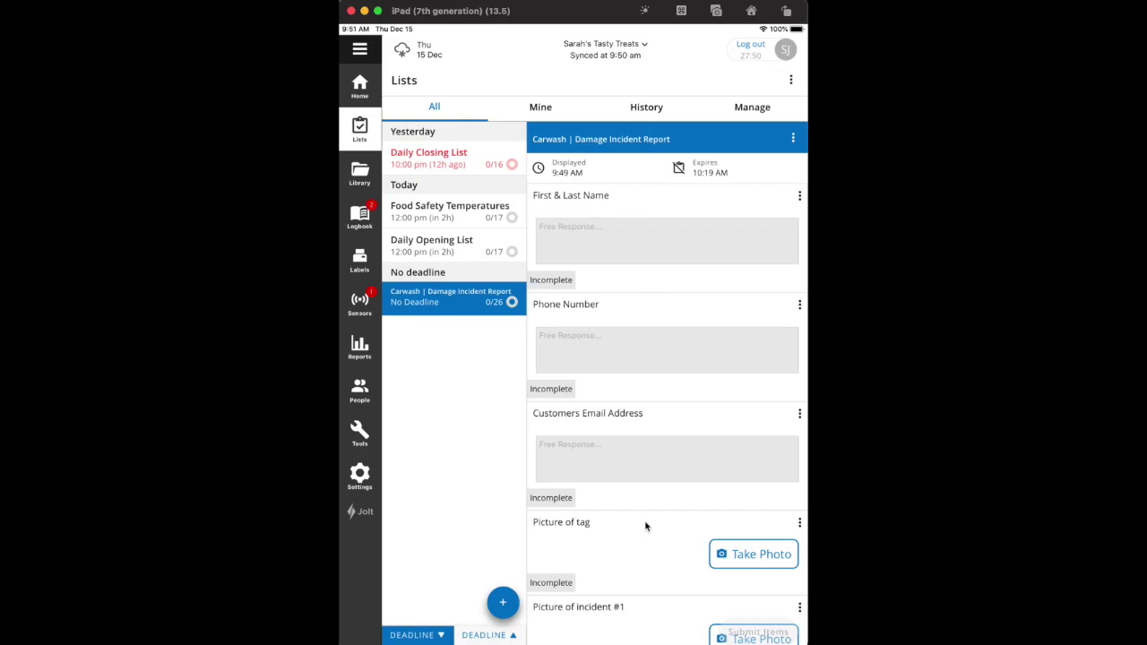
{"action": "left_click", "coordinate": [504, 603]}
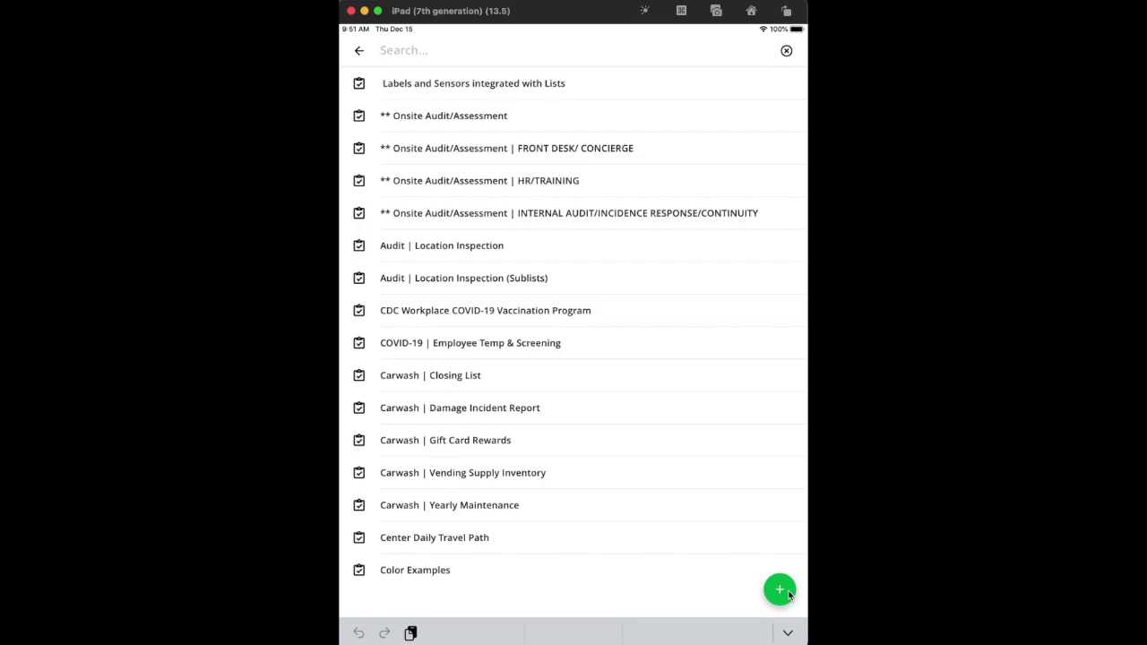
Start a one-time list with items 'Buy a new printer for the office' and 'Take a photo of the reciept'
{"action": "left_click", "coordinate": [780, 590]}
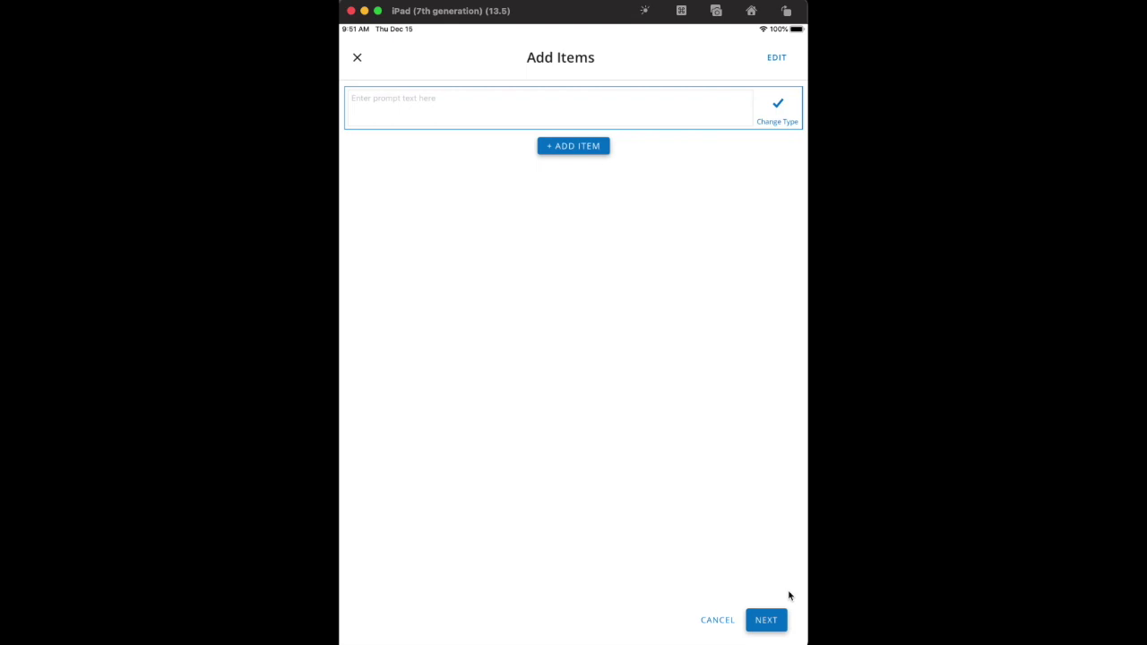
{"action": "left_click", "coordinate": [439, 102]}
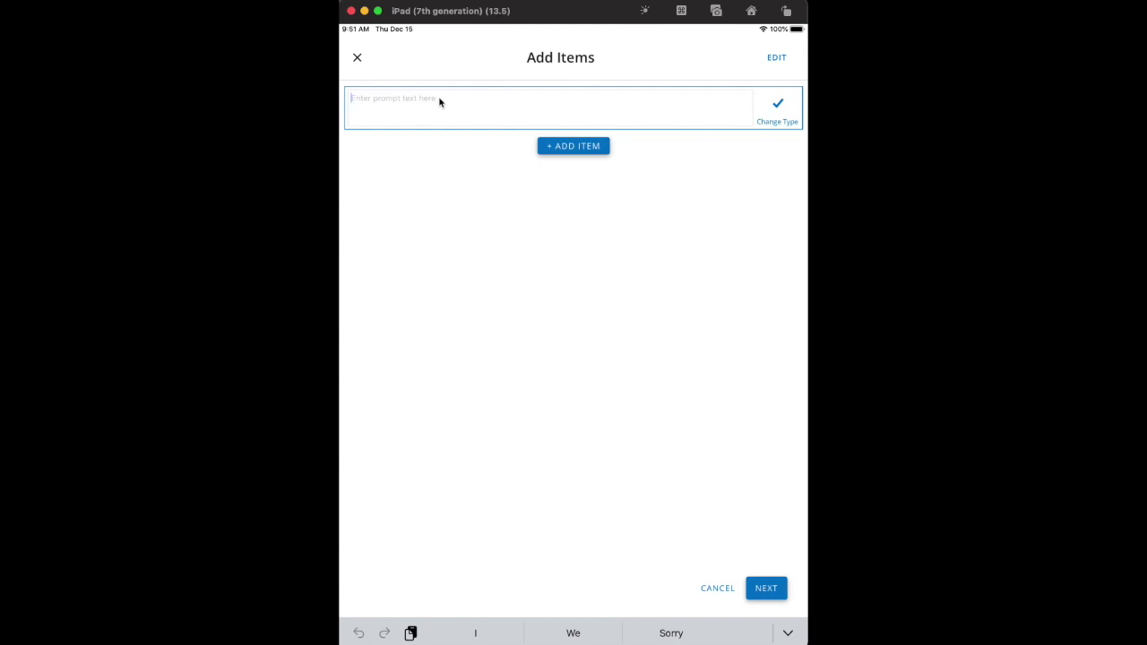
{"action": "type", "text": "Buy a new printer for the office"}
{"action": "left_click", "coordinate": [592, 147]}
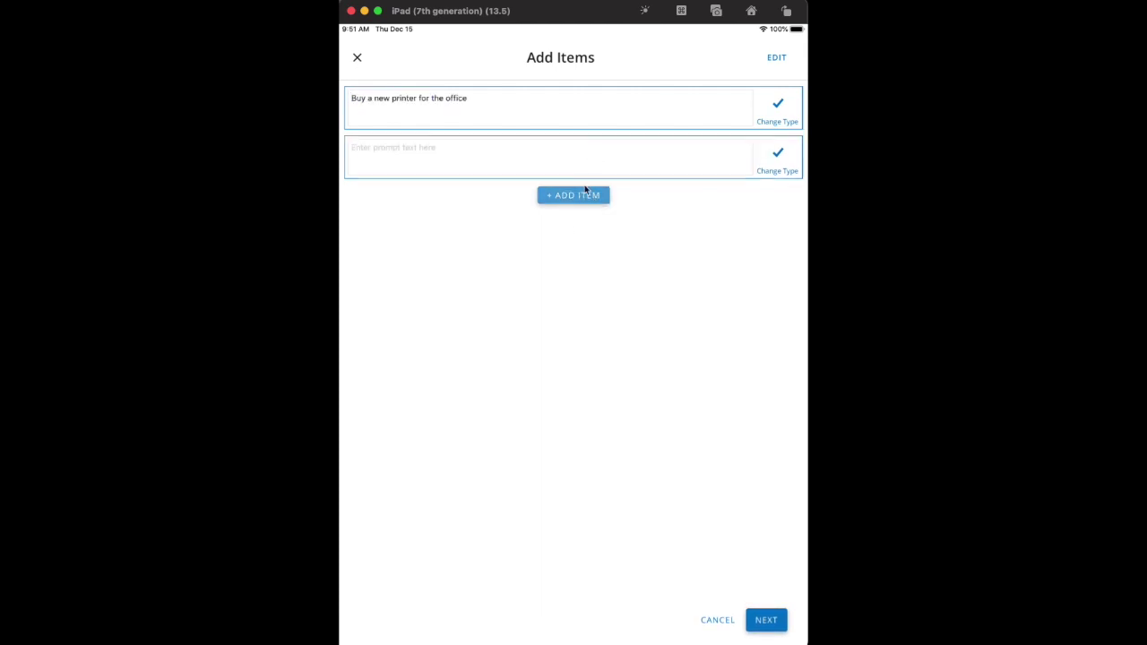
{"action": "left_click", "coordinate": [466, 154]}
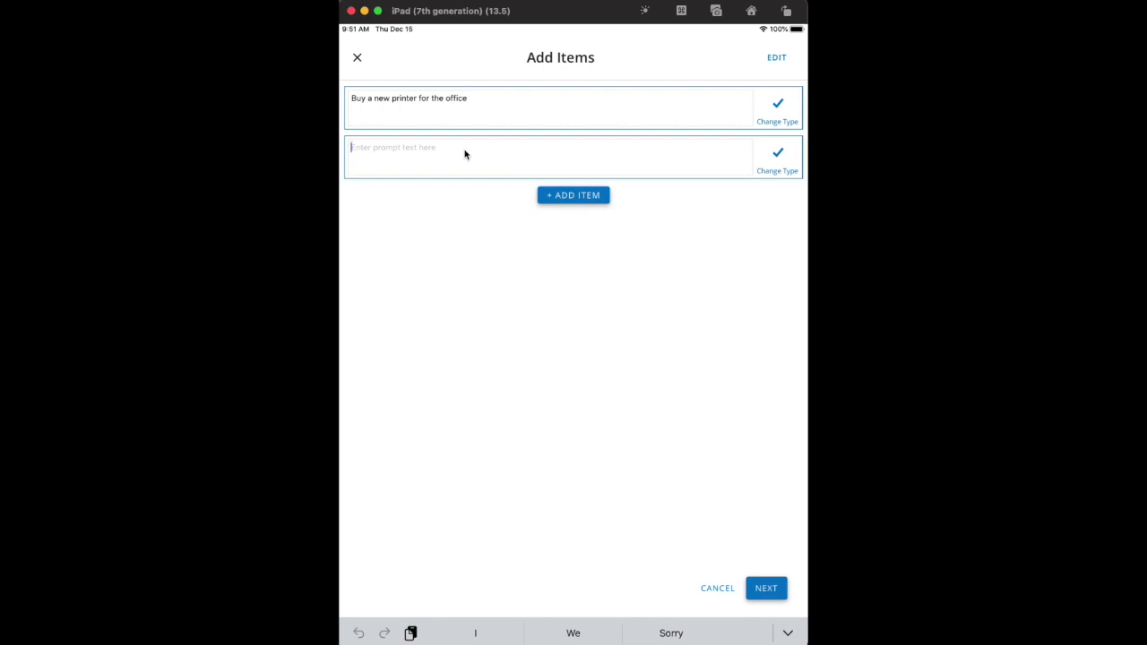
{"action": "type", "text": "Take a photo of the reciept"}
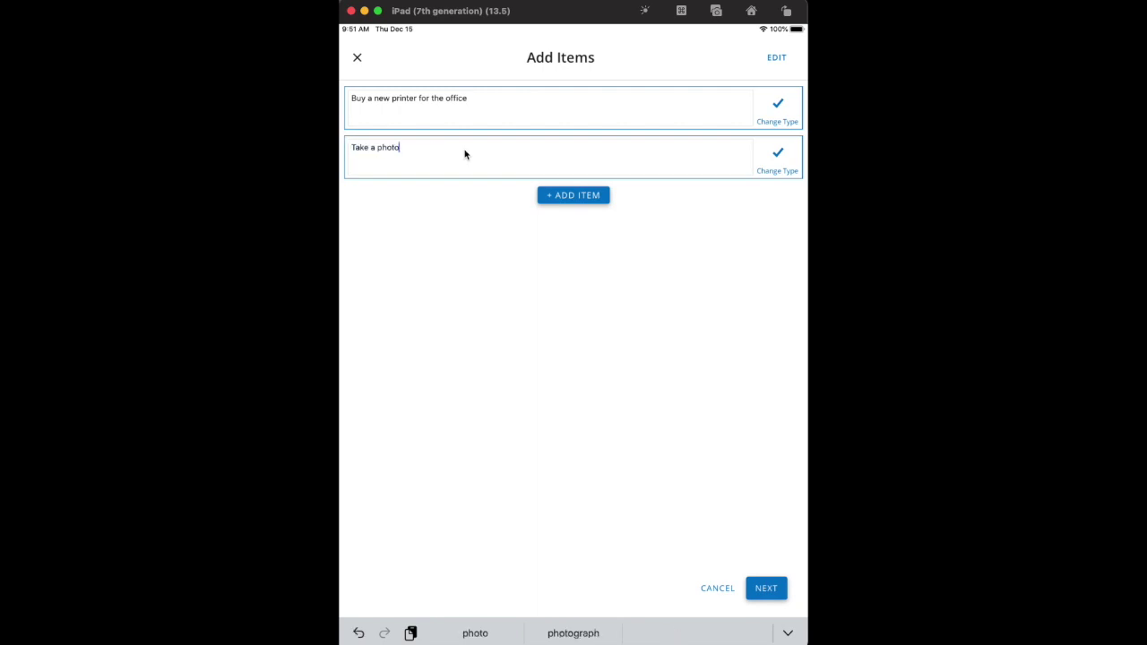
{"action": "left_click", "coordinate": [507, 212]}
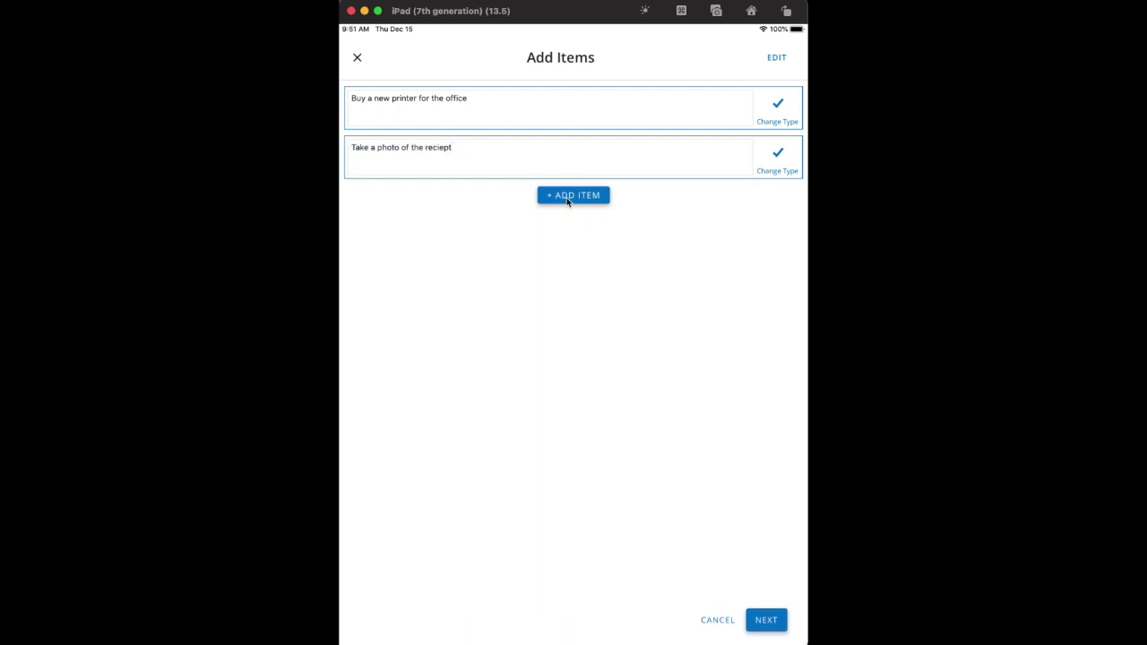
Add a third item 'Signature' and bring up the receipt item's type choices
{"action": "left_click", "coordinate": [563, 195]}
{"action": "left_click", "coordinate": [497, 209]}
{"action": "type", "text": "Signature"}
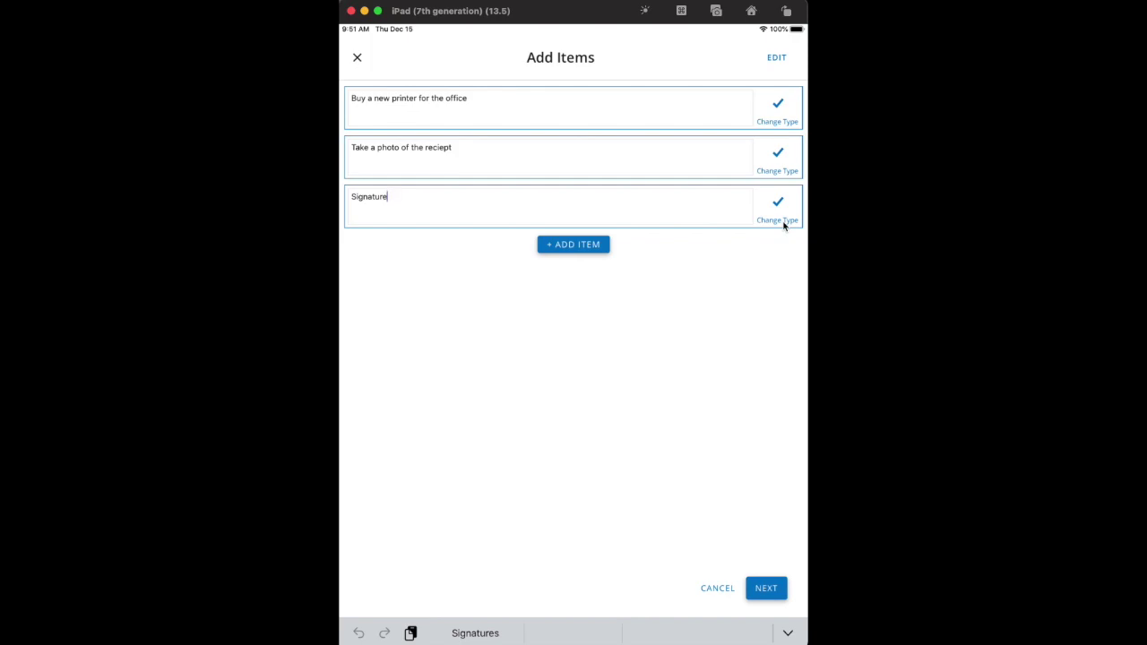
{"action": "left_click", "coordinate": [781, 160]}
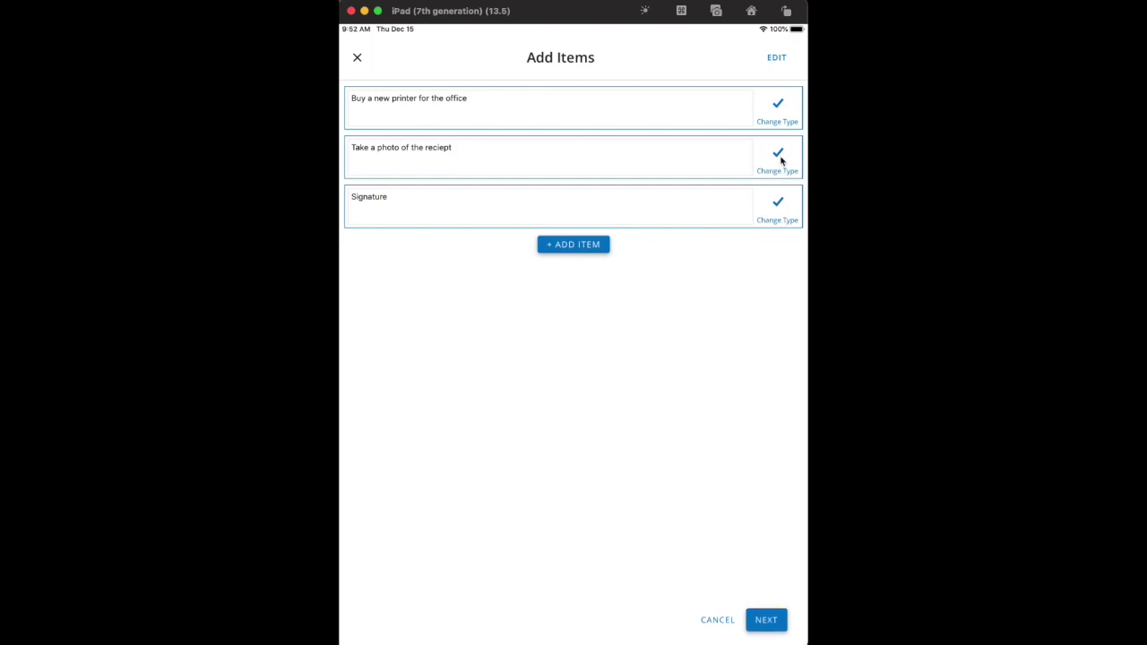
{"action": "left_click", "coordinate": [779, 152]}
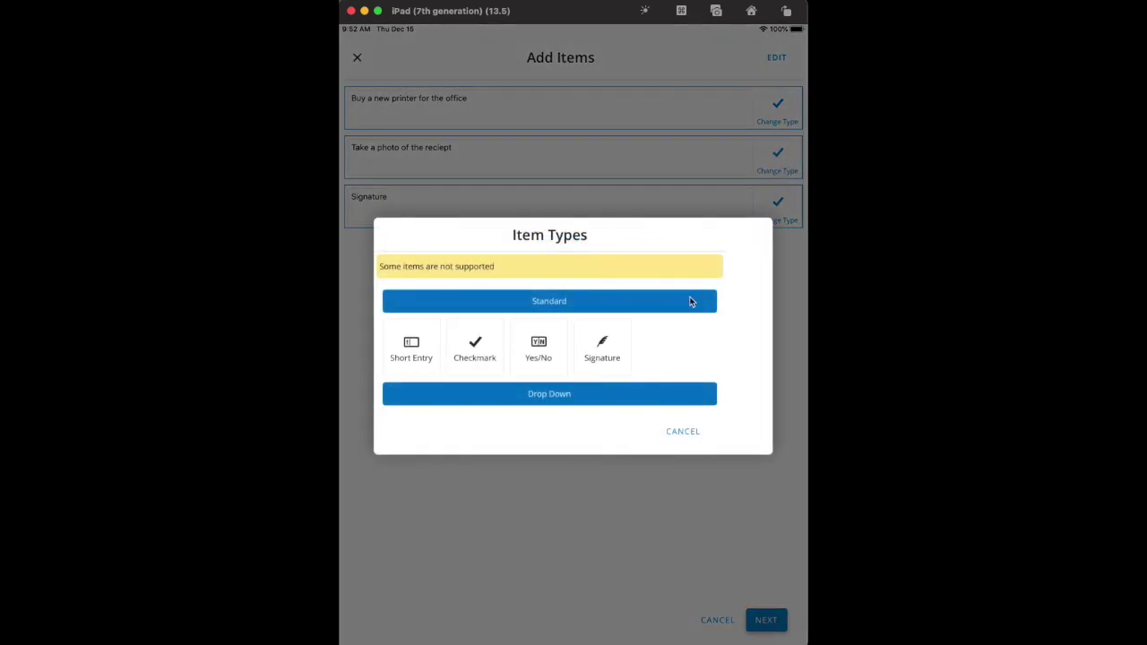
Change the receipt item's type to Photo
{"action": "left_click", "coordinate": [694, 348]}
{"action": "left_click_drag", "start_coordinate": [694, 349], "coordinate": [694, 264]}
{"action": "left_click_drag", "start_coordinate": [667, 386], "coordinate": [666, 318]}
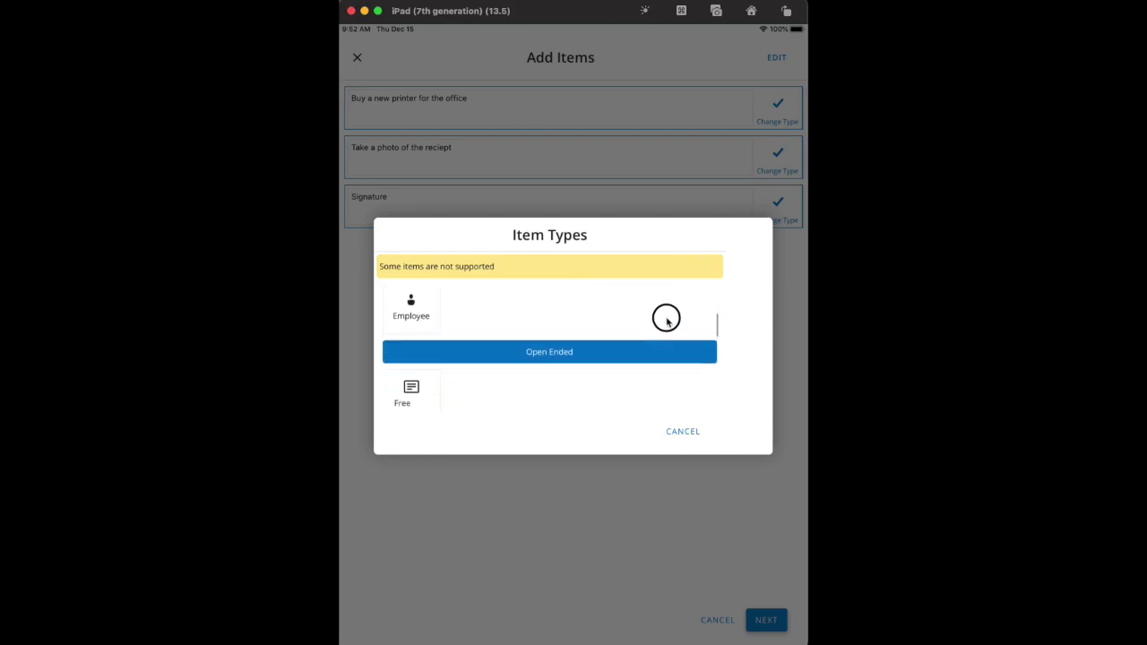
{"action": "left_click_drag", "start_coordinate": [660, 363], "coordinate": [652, 306]}
{"action": "left_click_drag", "start_coordinate": [633, 389], "coordinate": [640, 348]}
{"action": "left_click", "coordinate": [631, 396]}
{"action": "mouse_move", "coordinate": [631, 396]}
{"action": "left_mouse_down"}
{"action": "mouse_move", "coordinate": [633, 365]}
{"action": "mouse_move", "coordinate": [633, 402]}
{"action": "left_mouse_up"}
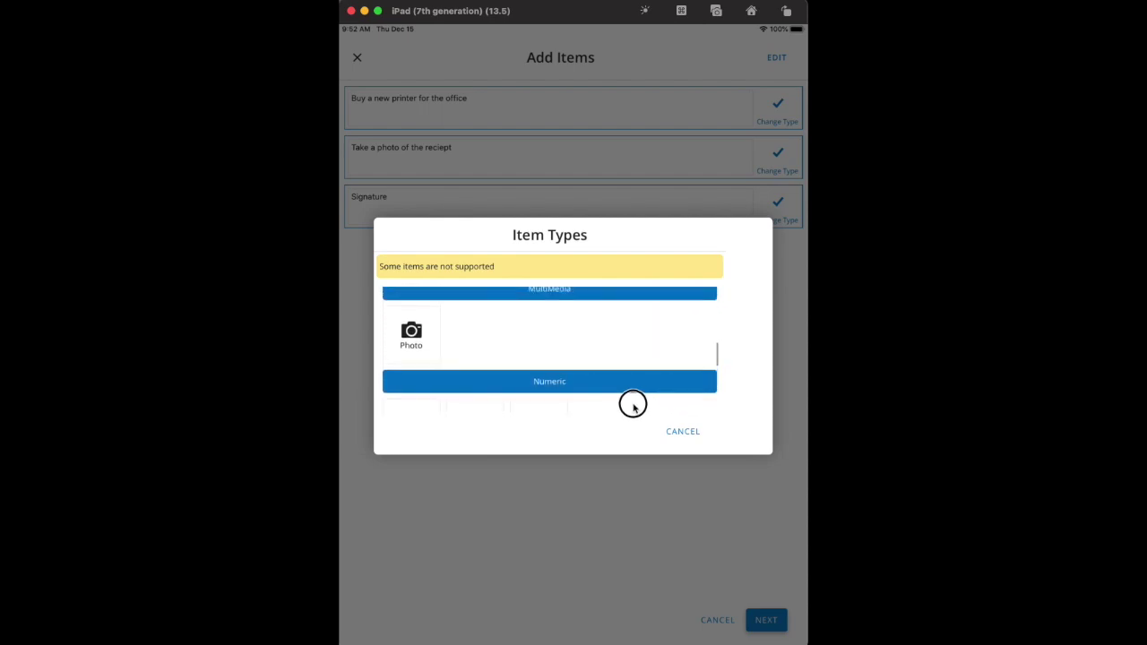
{"action": "left_click", "coordinate": [412, 335]}
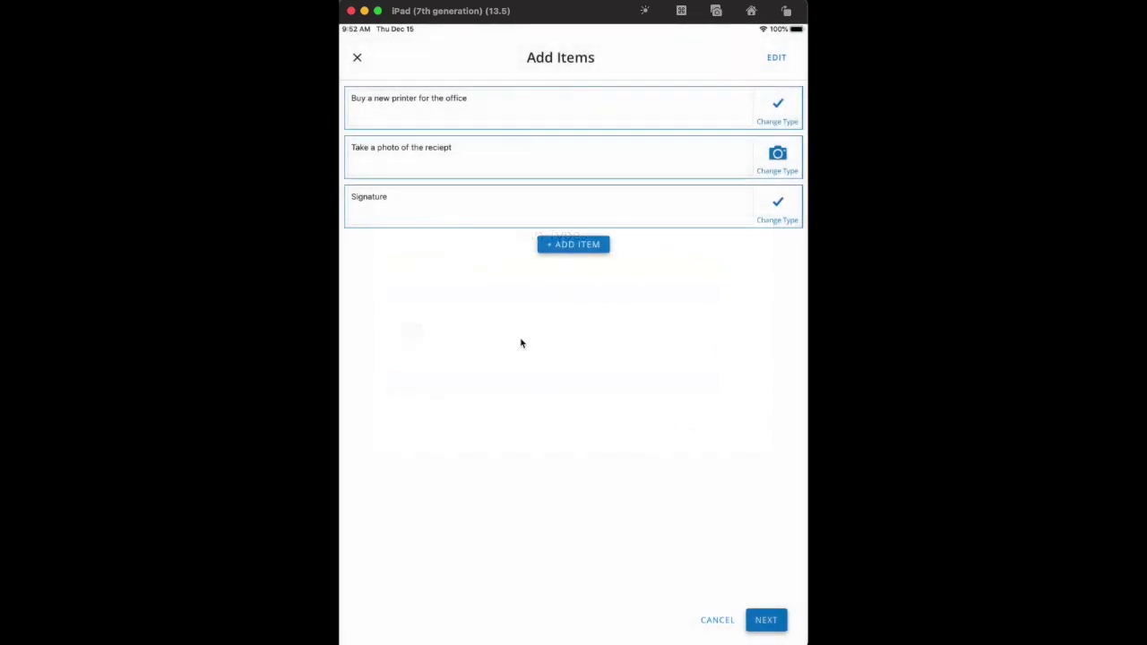
Change the Signature item's type to Signature, then toggle edit mode on and off
{"action": "left_click", "coordinate": [777, 208]}
{"action": "left_click", "coordinate": [608, 353]}
{"action": "left_click", "coordinate": [777, 59]}
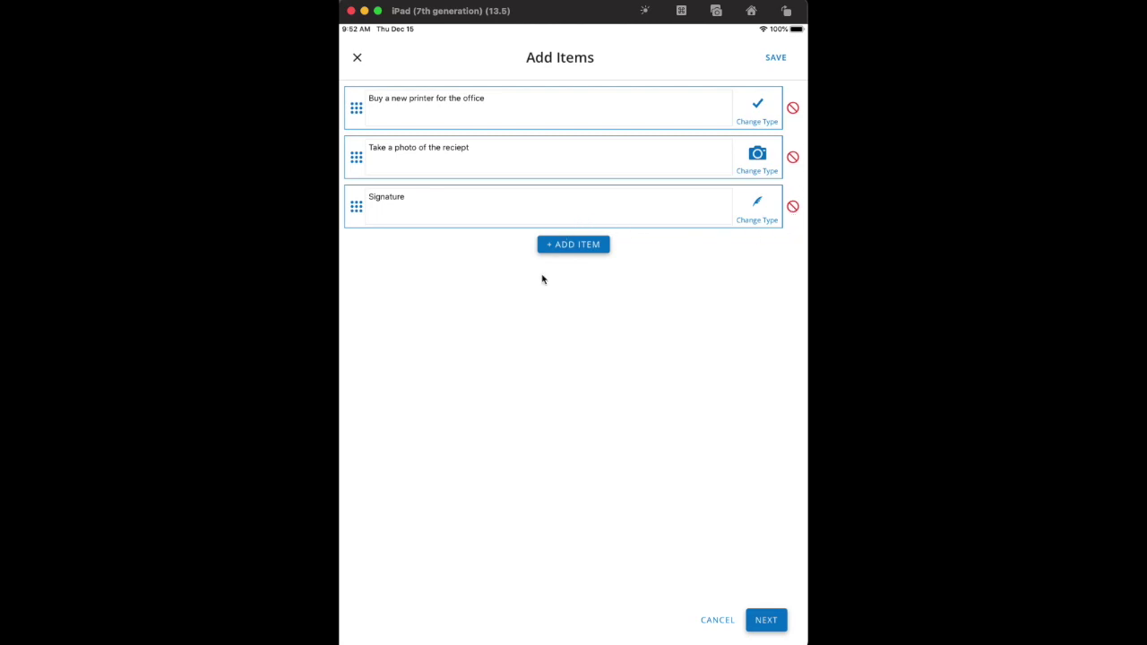
{"action": "left_click", "coordinate": [774, 60]}
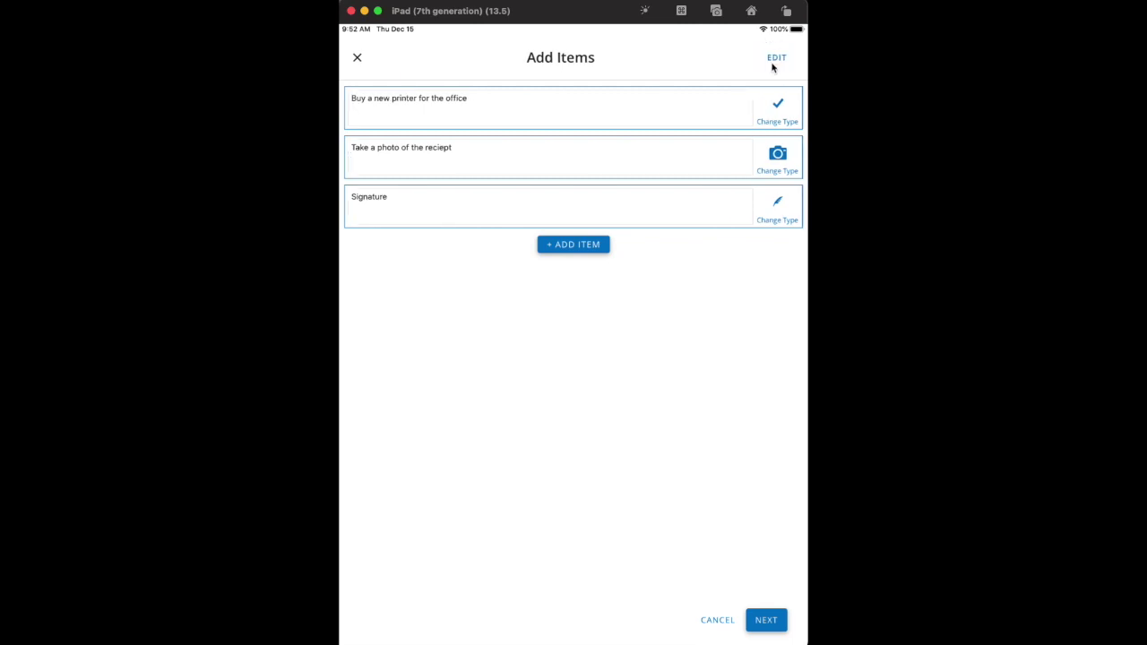
Continue to the list settings and title the list 'Office Manager - Printer needed'
{"action": "left_click", "coordinate": [765, 622]}
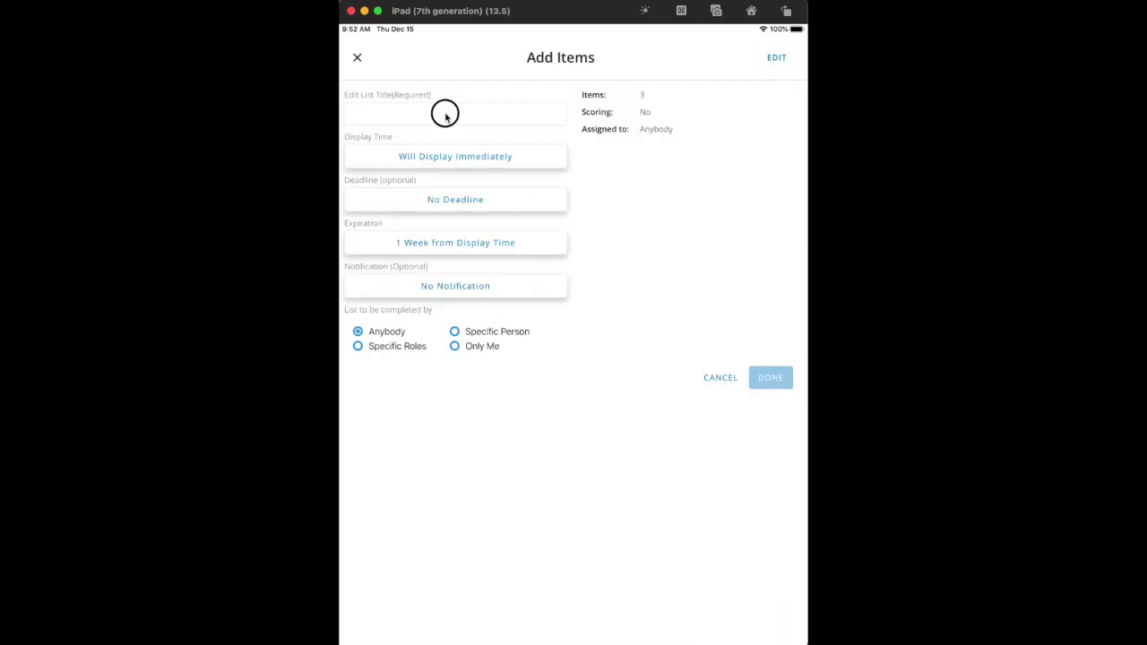
{"action": "left_click", "coordinate": [437, 115]}
{"action": "type", "text": "Office Manager - Printer needed"}
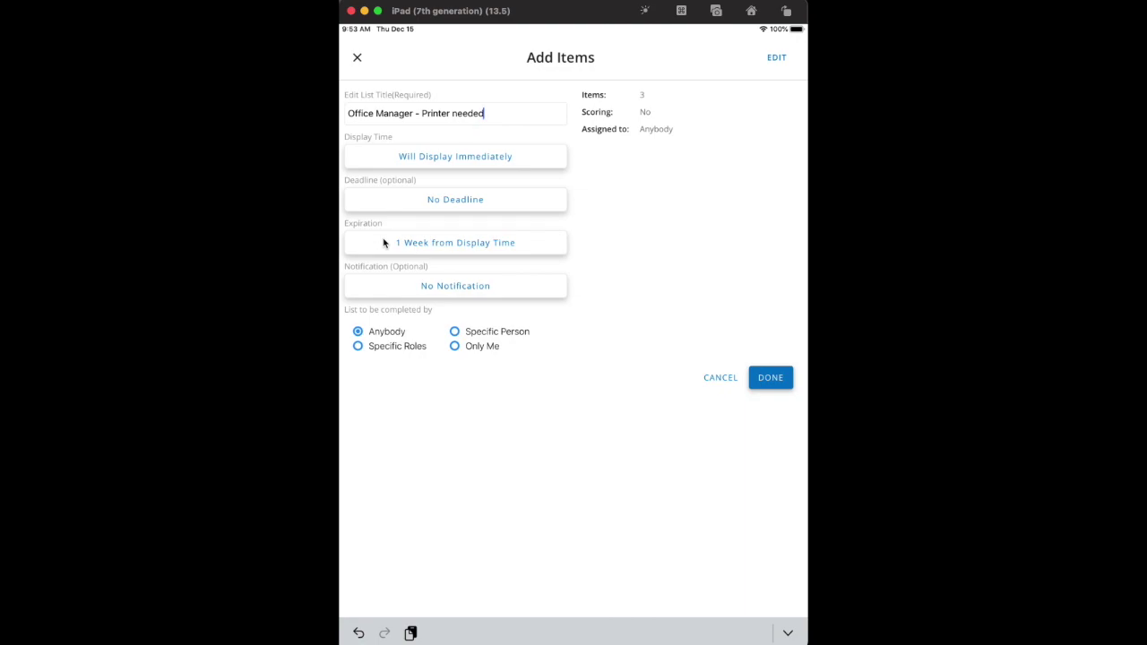
Leave notifications off after browsing the roles, and set completion to Specific Roles
{"action": "left_click", "coordinate": [447, 287]}
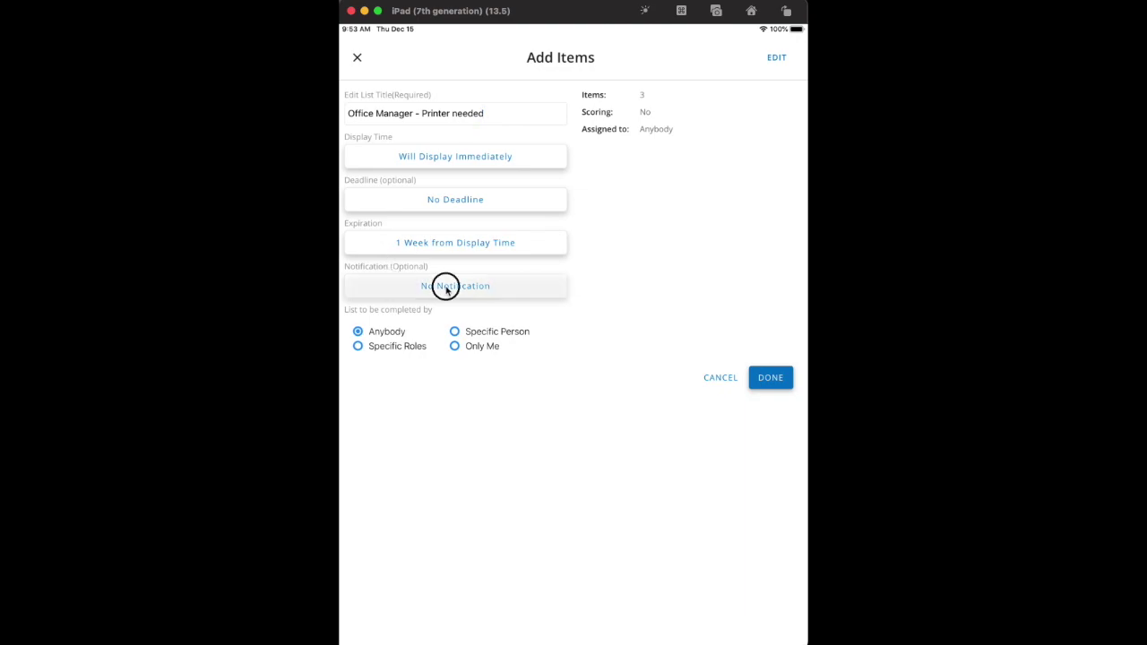
{"action": "left_click", "coordinate": [488, 311]}
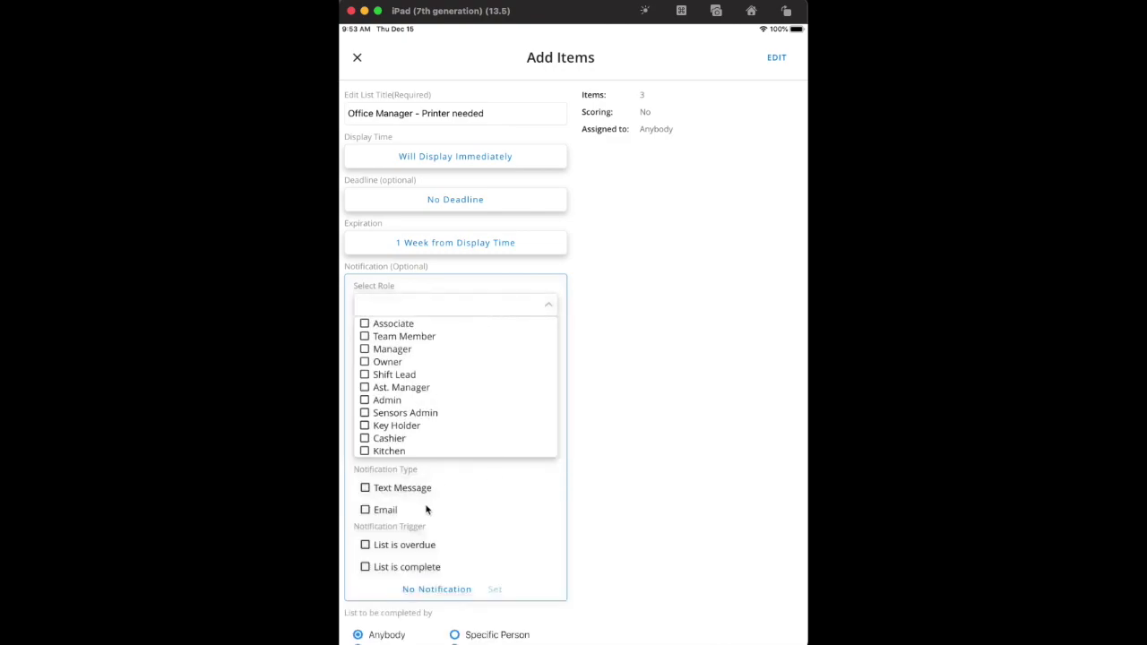
{"action": "left_click_drag", "start_coordinate": [704, 533], "coordinate": [702, 422]}
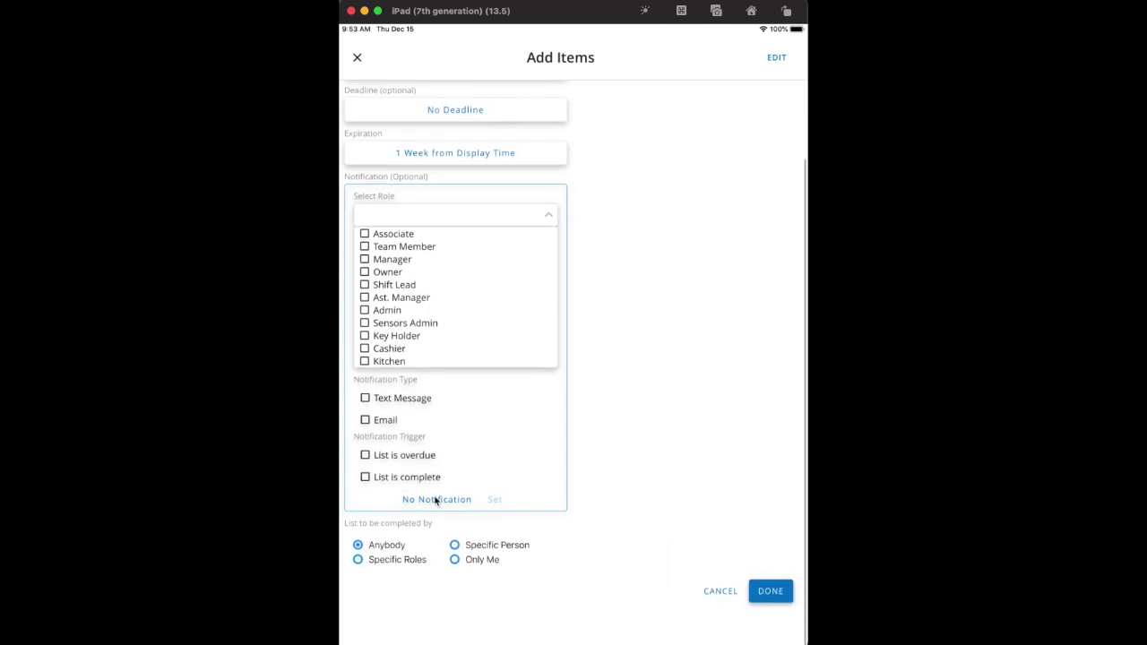
{"action": "left_click", "coordinate": [435, 500]}
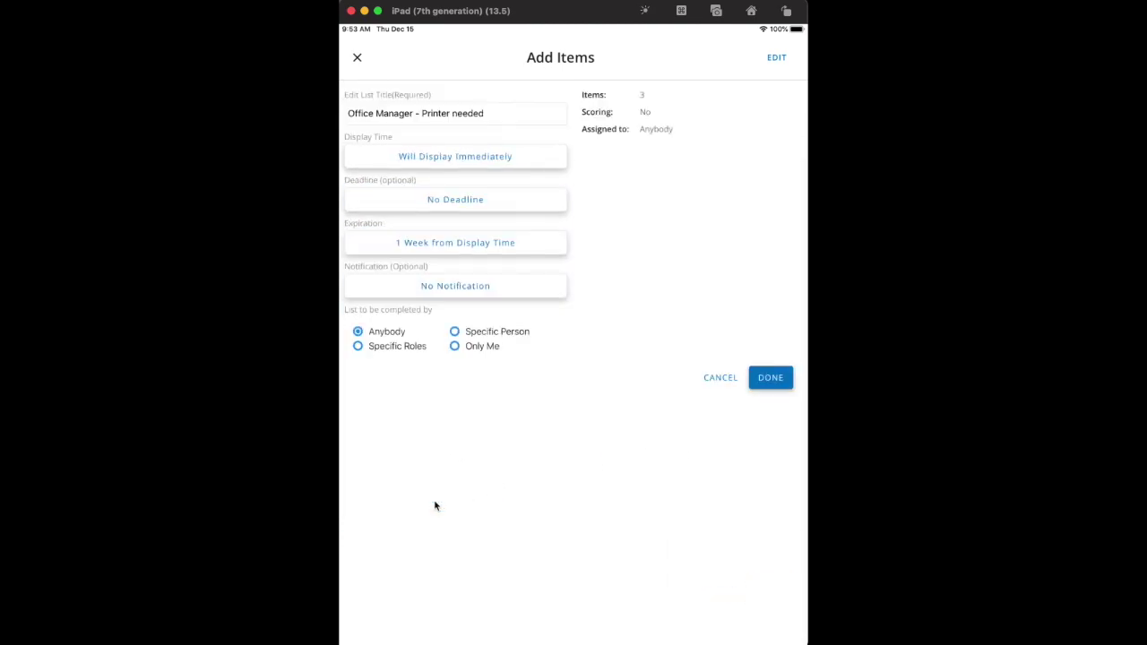
{"action": "left_click", "coordinate": [394, 345]}
Try Specific Roles, Specific Person and Only Me, revert to Anybody, and finish the list
{"action": "left_click", "coordinate": [415, 387]}
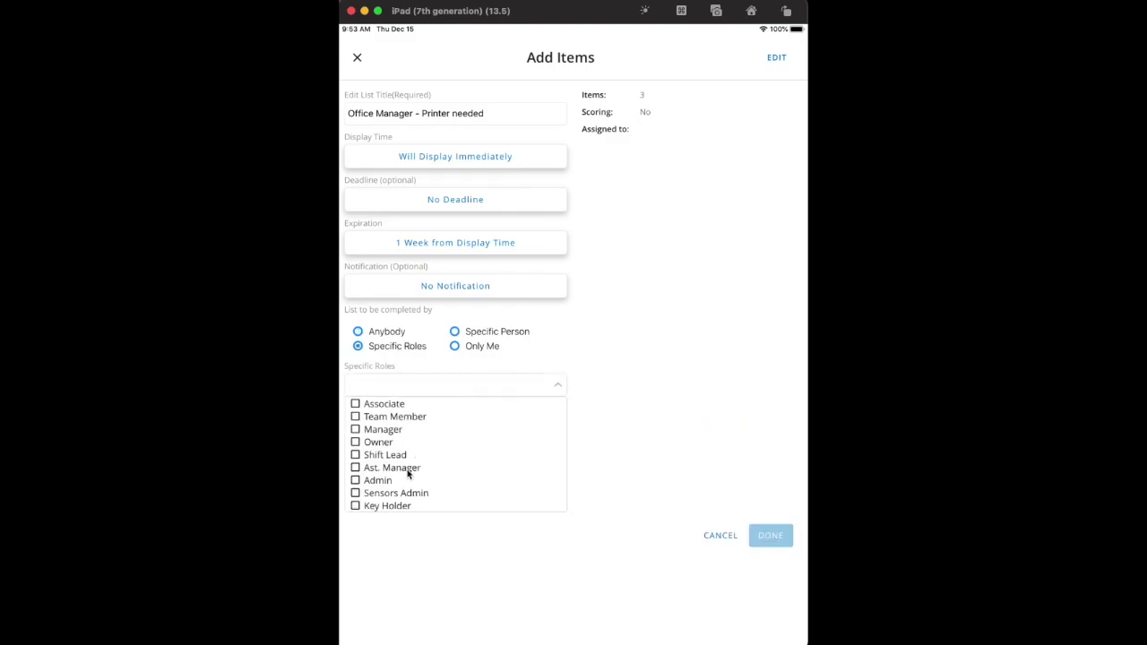
{"action": "left_click", "coordinate": [499, 334]}
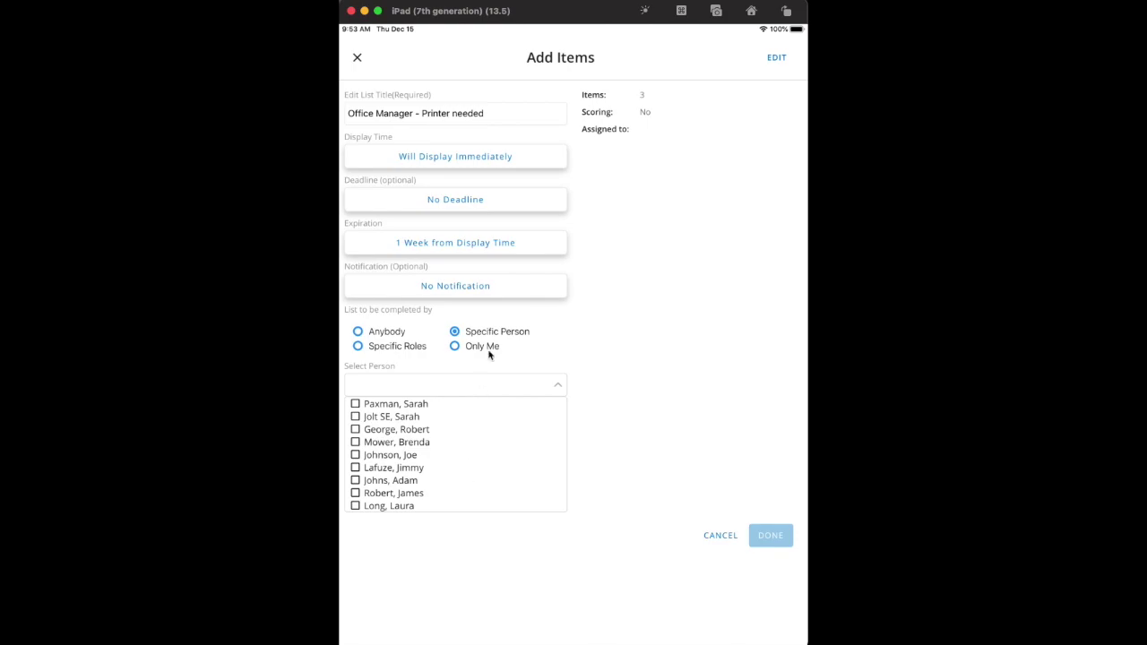
{"action": "left_click", "coordinate": [488, 351]}
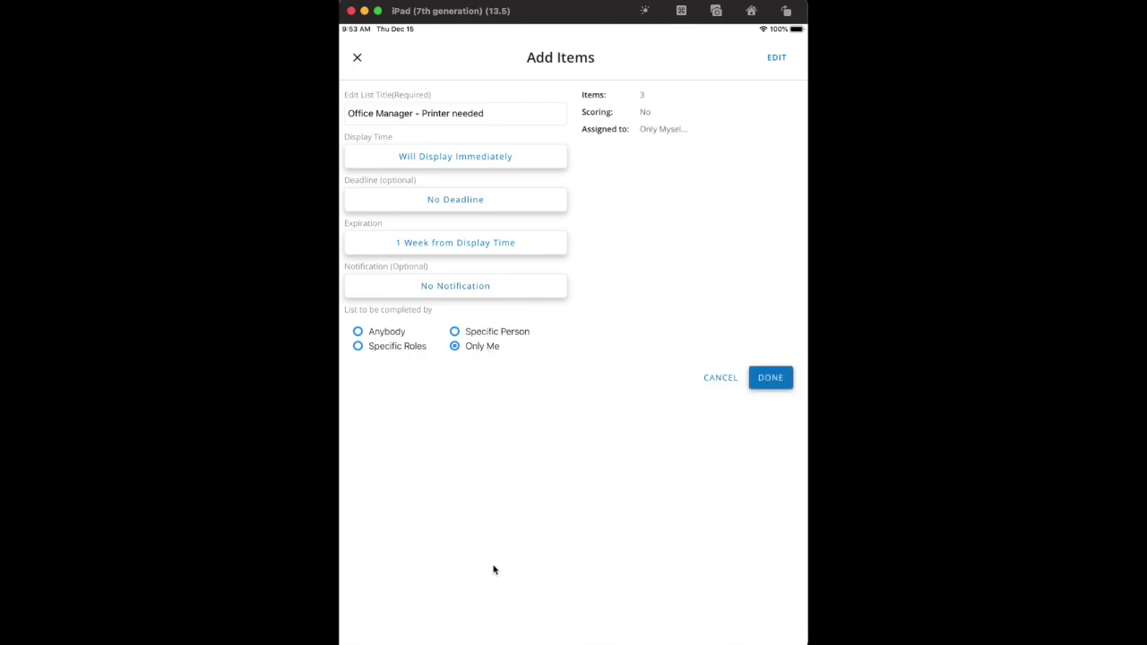
{"action": "left_click", "coordinate": [397, 334]}
{"action": "left_click", "coordinate": [771, 378]}
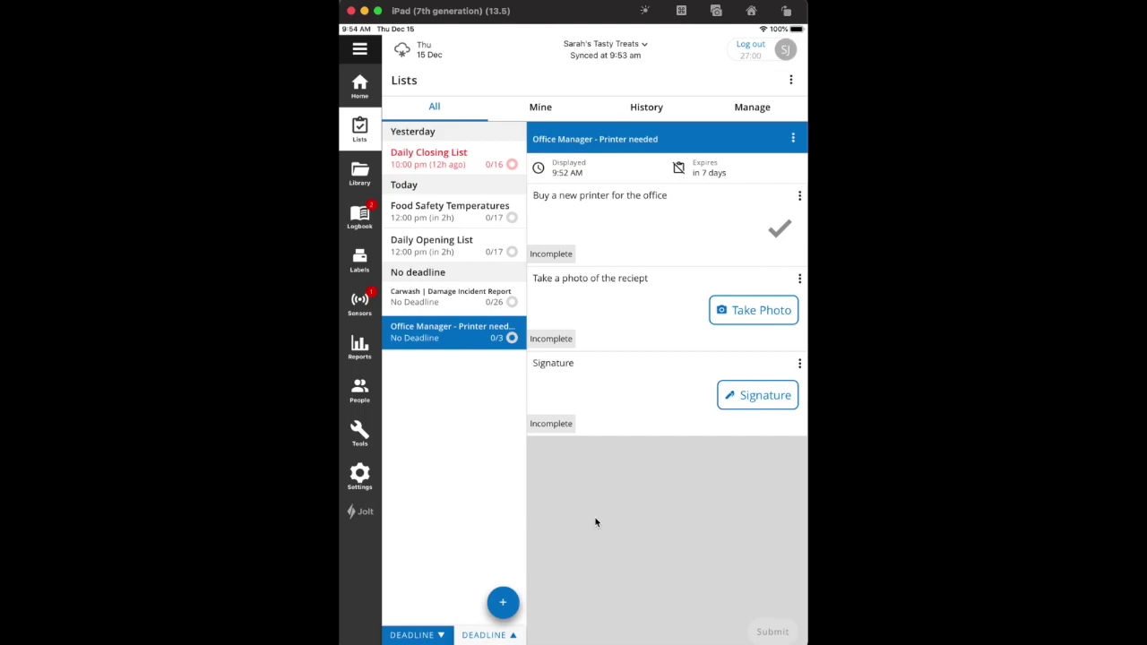
Delete the Office Manager - Printer needed list from its options menu and confirm
{"action": "left_click", "coordinate": [793, 139]}
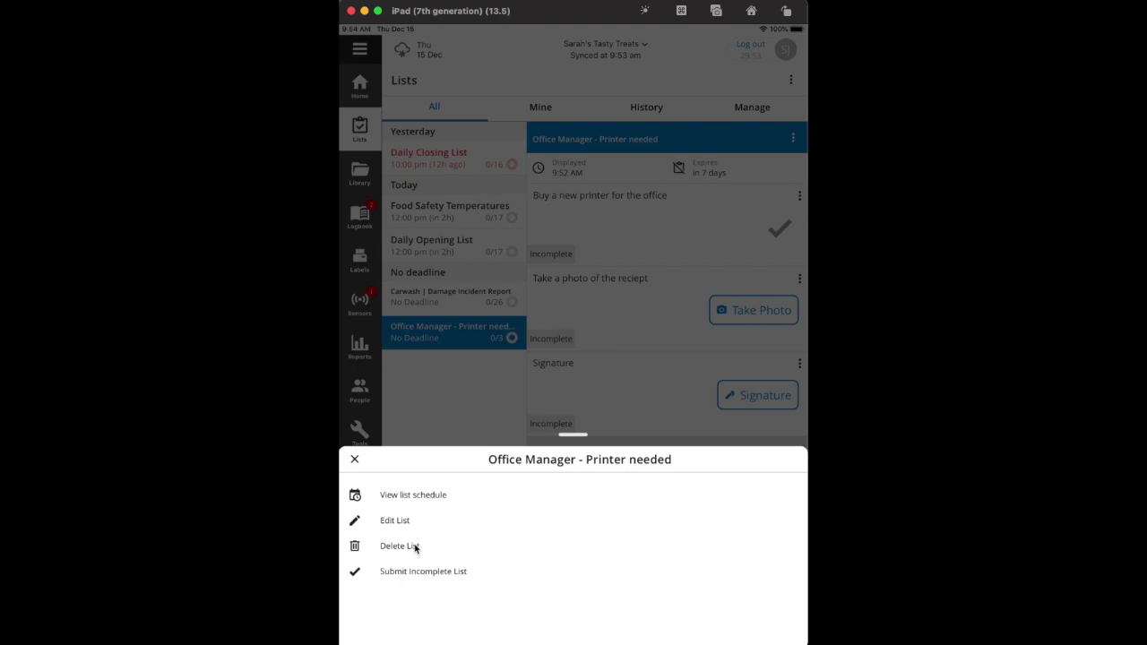
{"action": "left_click", "coordinate": [413, 547]}
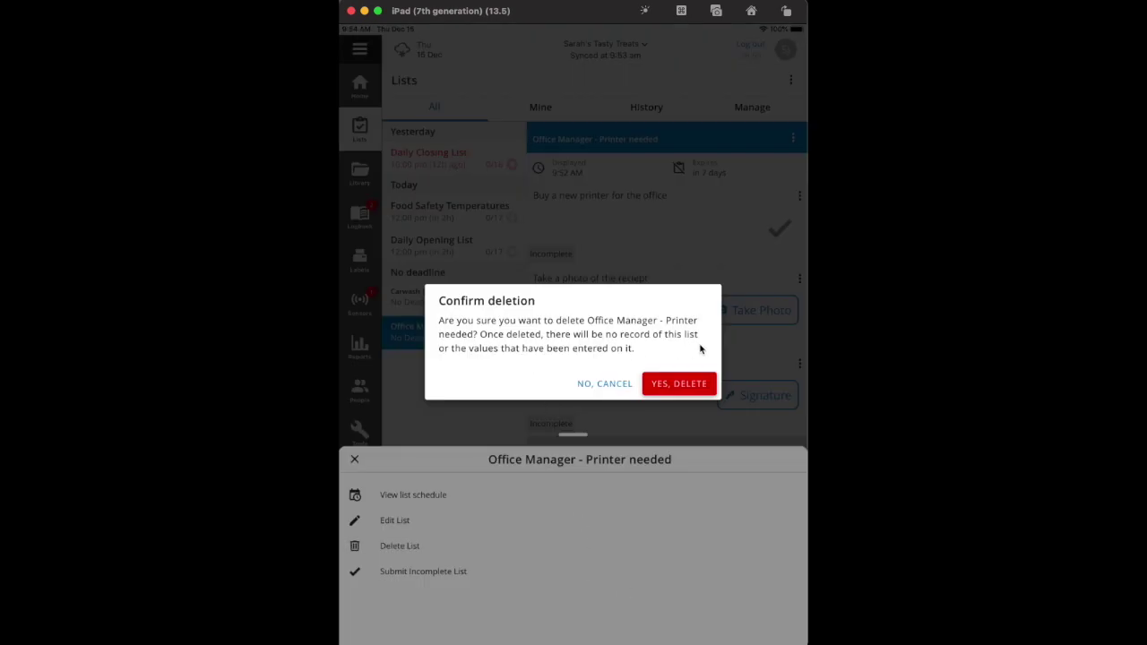
{"action": "left_click", "coordinate": [691, 385]}
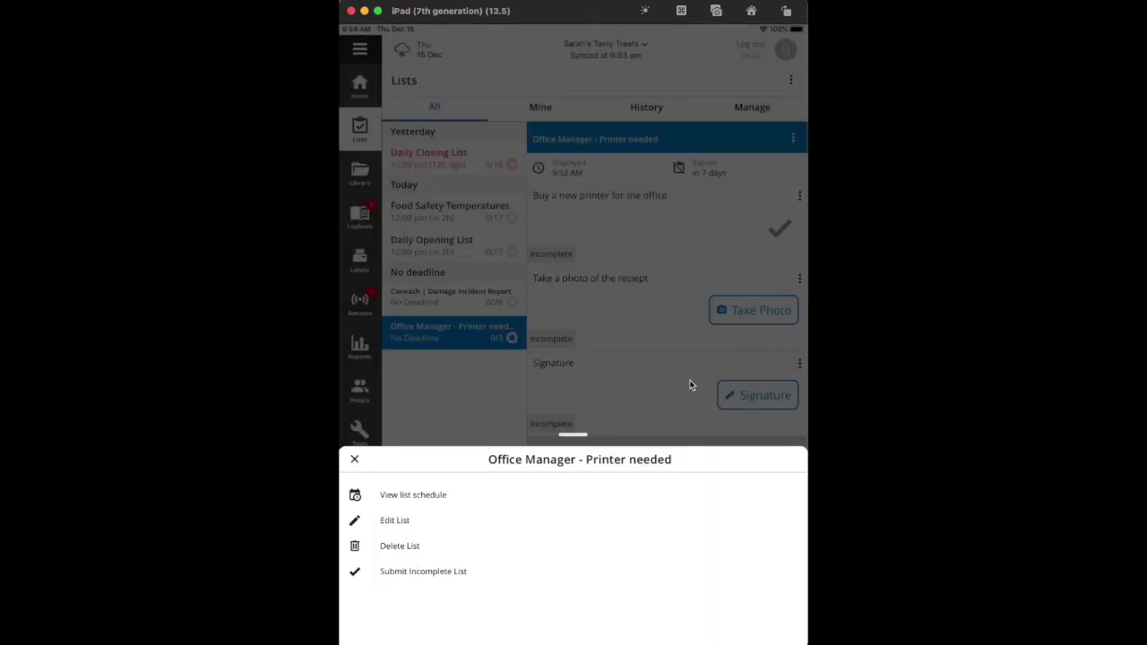